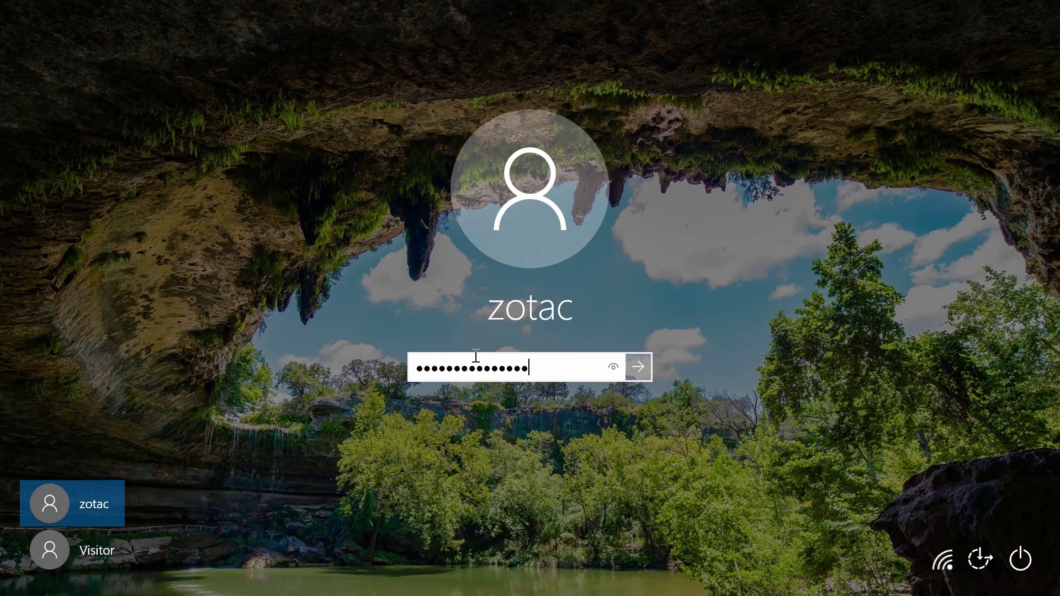
Step: Try to sign in with the account password, and restart the computer from the sign-in screen
key(Return)
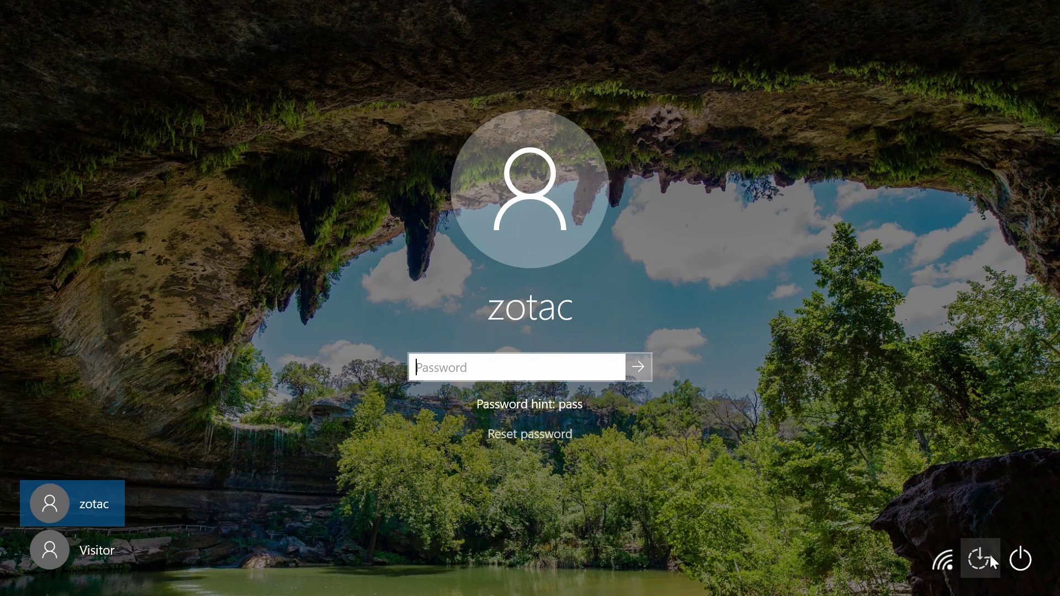
click(1010, 564)
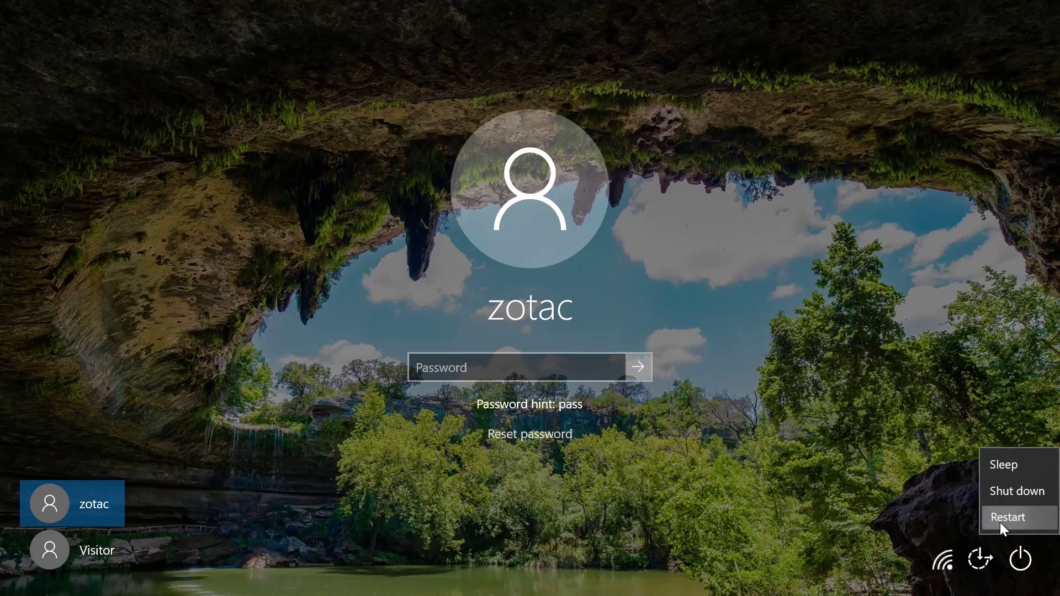
click(1000, 523)
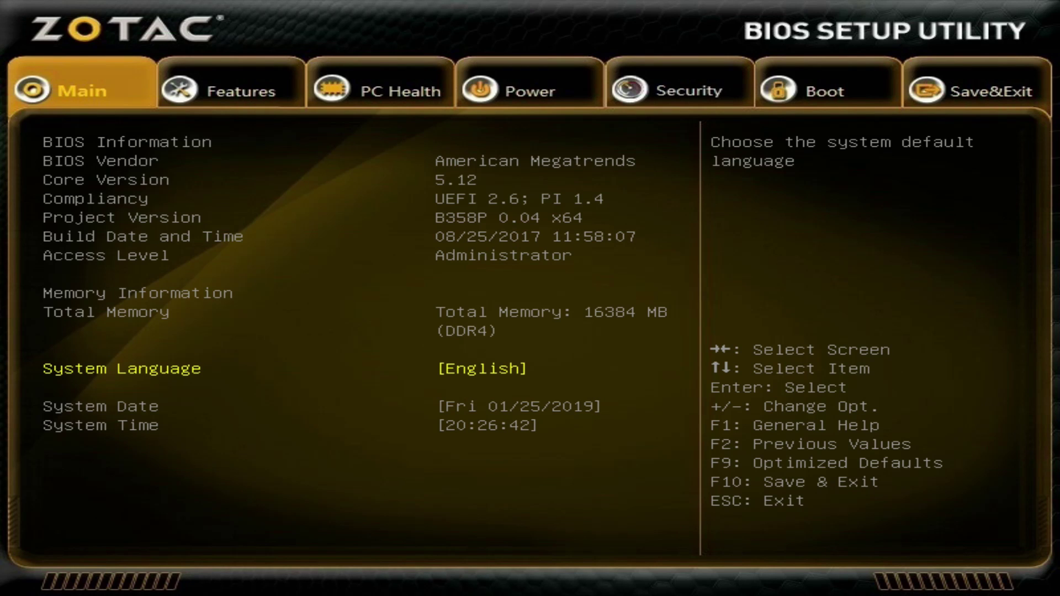
Step: In the BIOS boot settings, set Boot Option #1 to KingstonDataTraveler 3.0PMAP
key(Right)
key(Right)
key(Right)
key(Right)
key(Right)
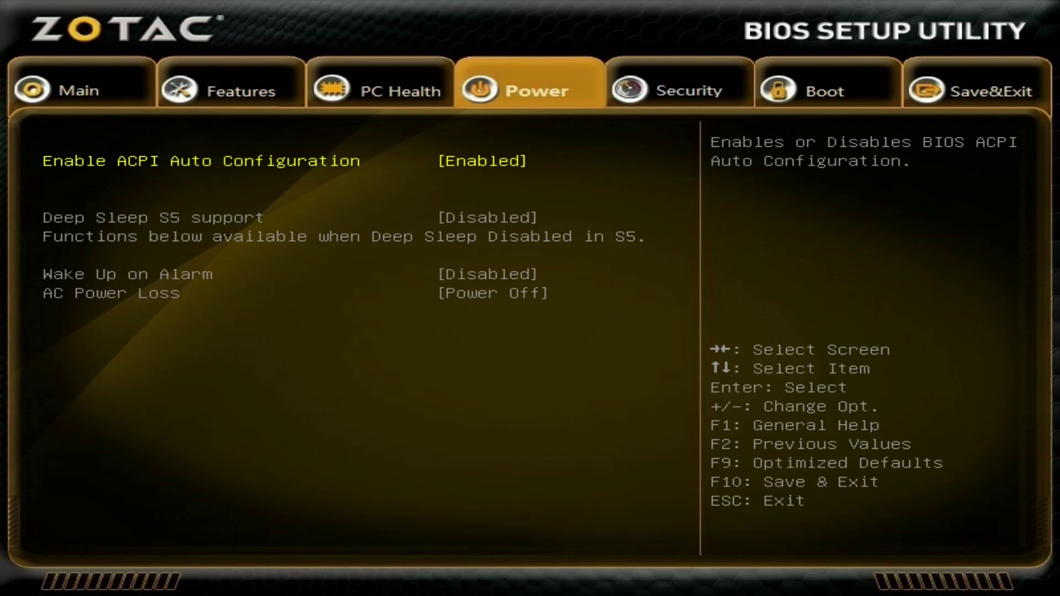
key(Down)
key(Down)
key(Down)
key(Down)
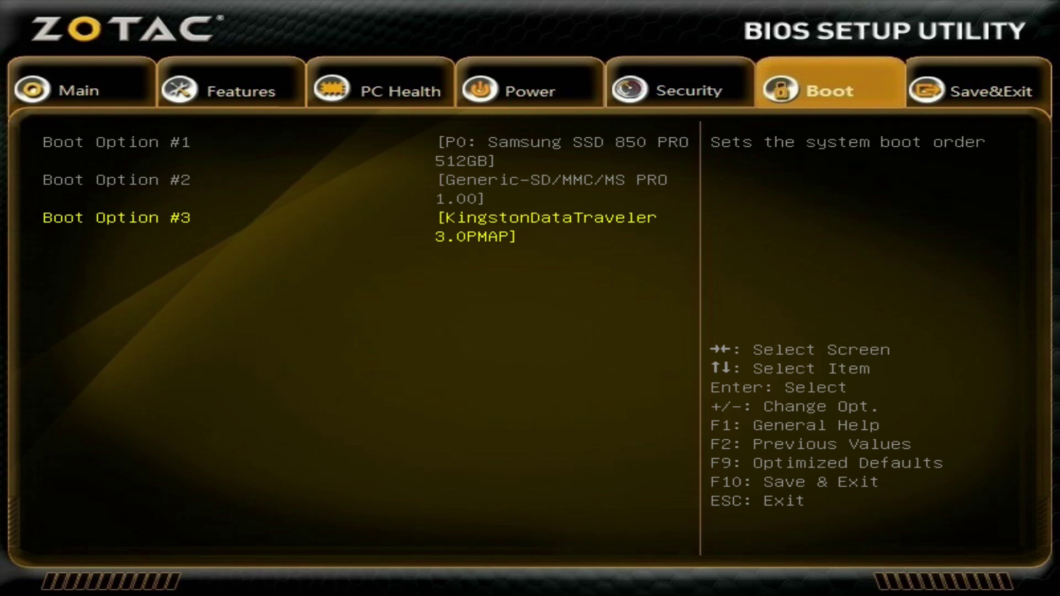
key(Up)
key(Up)
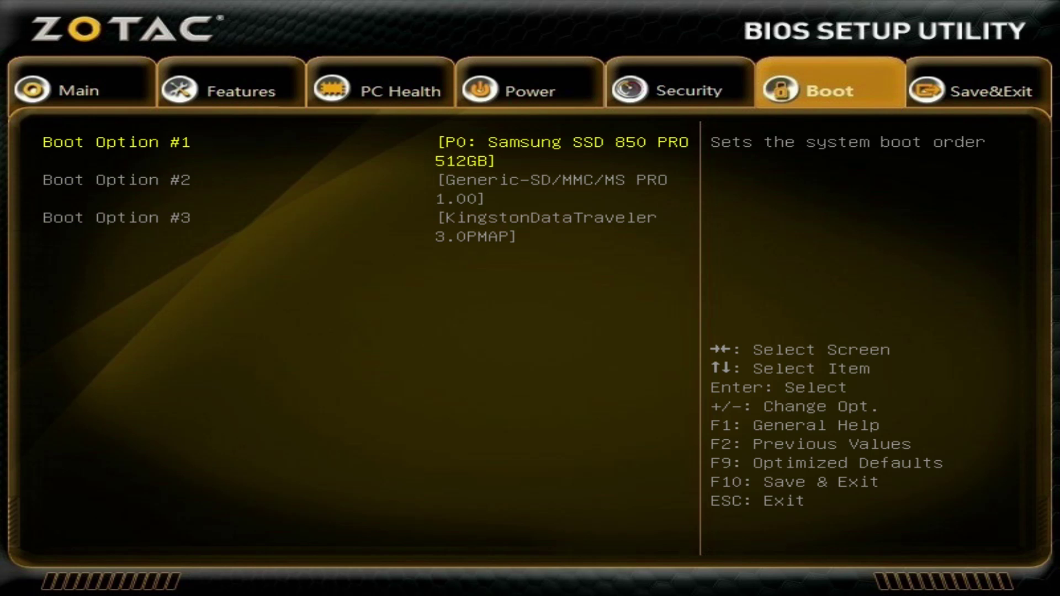
key(Return)
key(Down)
key(Down)
key(Return)
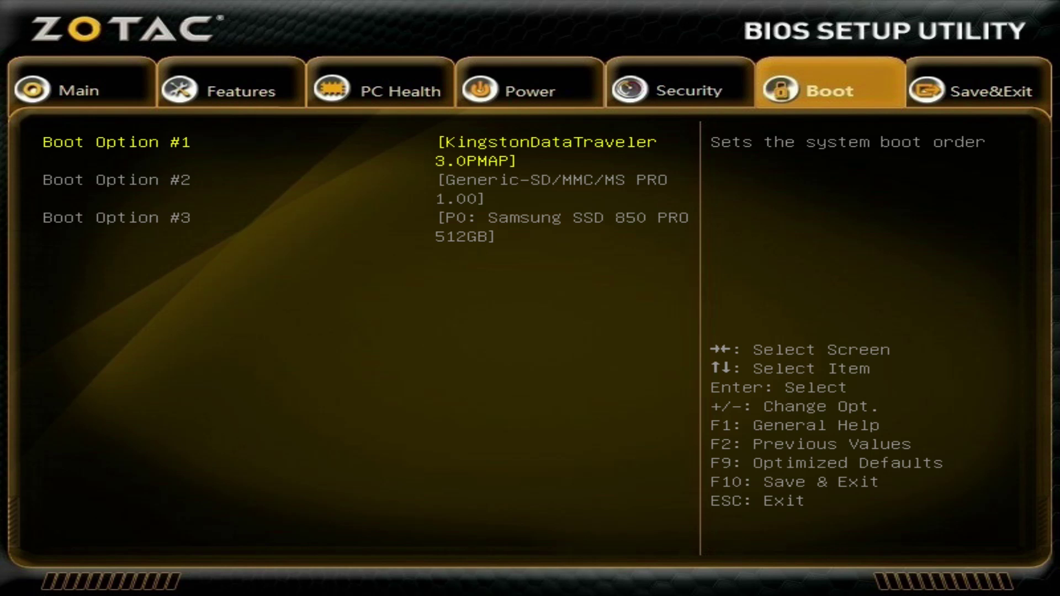
Step: Set Boot Option #2 to P0: Samsung SSD 850 PRO 512GB
key(Down)
key(Return)
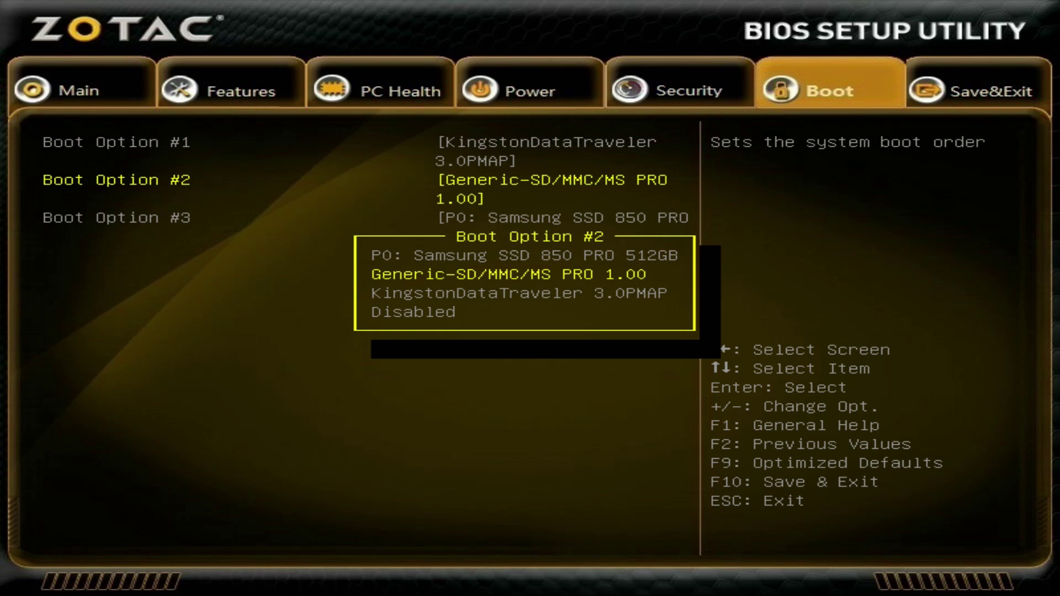
key(Up)
key(Return)
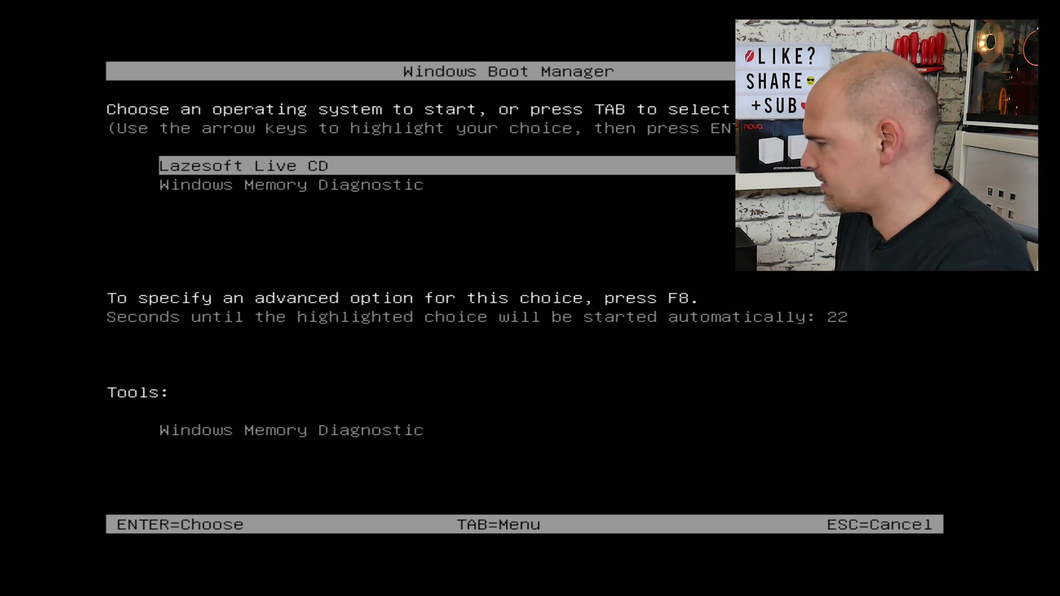
Step: Boot the Lazesoft Live CD and open the Password Recovery module of Lazesoft Recovery Suite
key(Return)
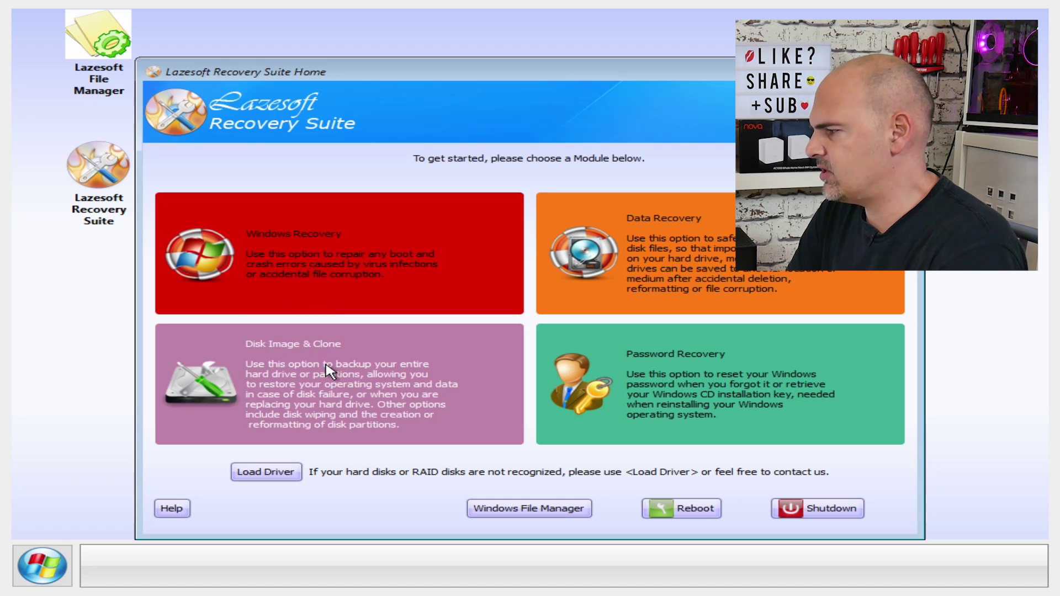
click(654, 371)
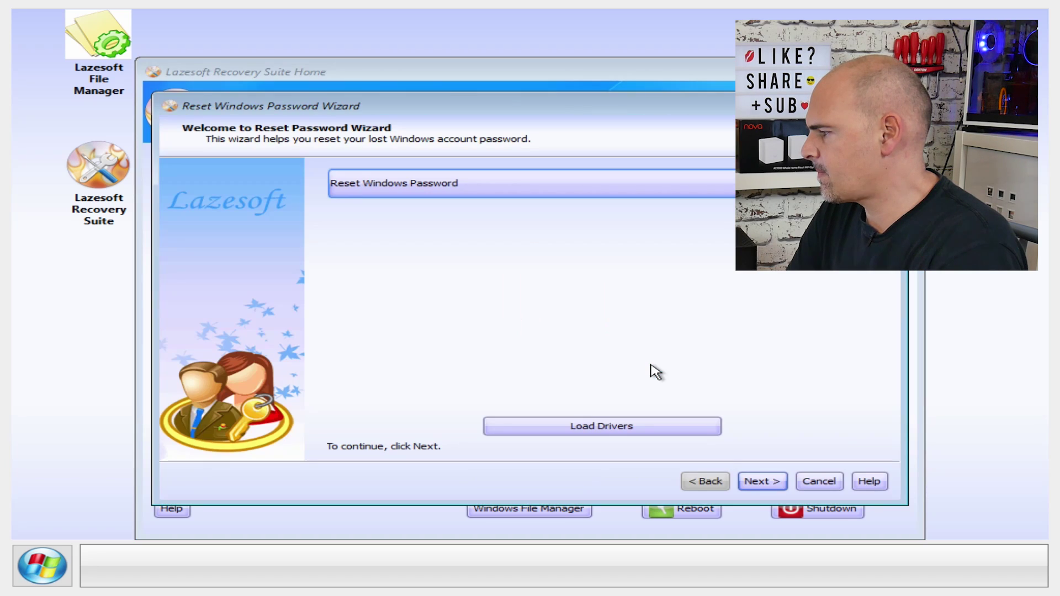
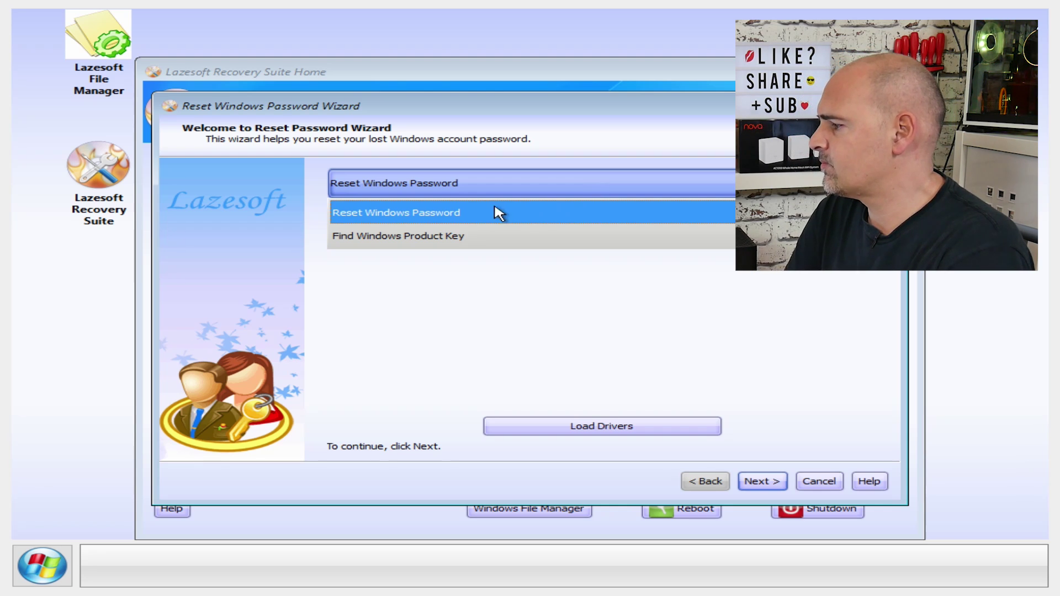
Step: Choose Reset Windows Password as the task in the password wizard and proceed past the welcome page
click(392, 215)
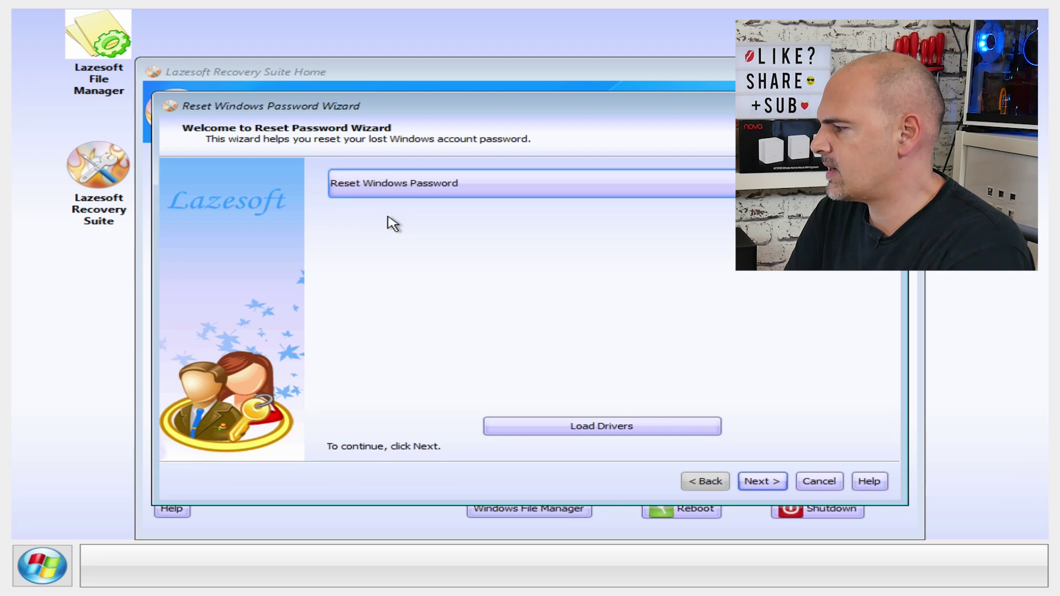
click(759, 482)
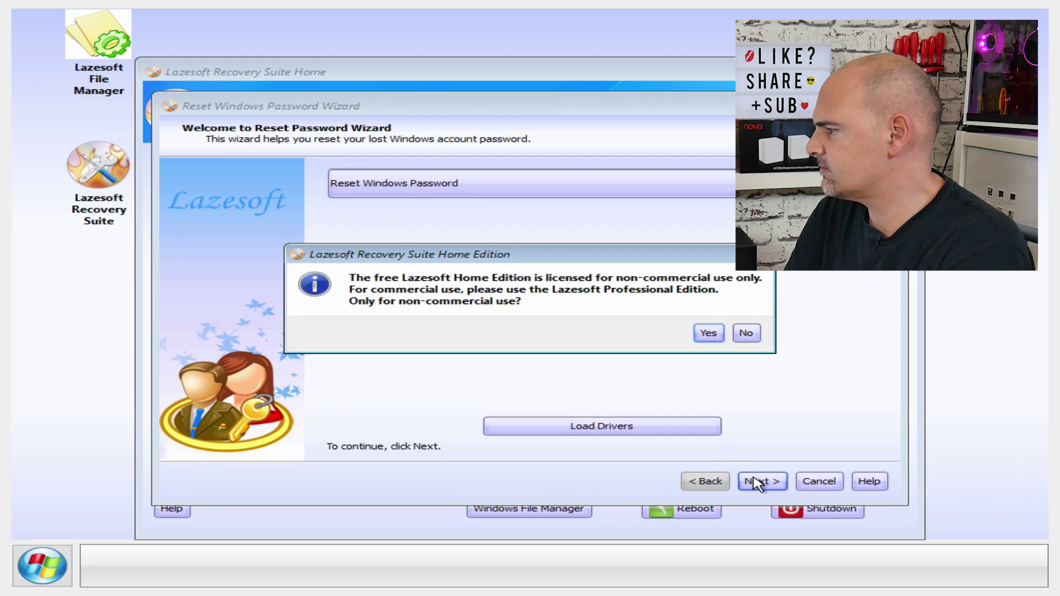
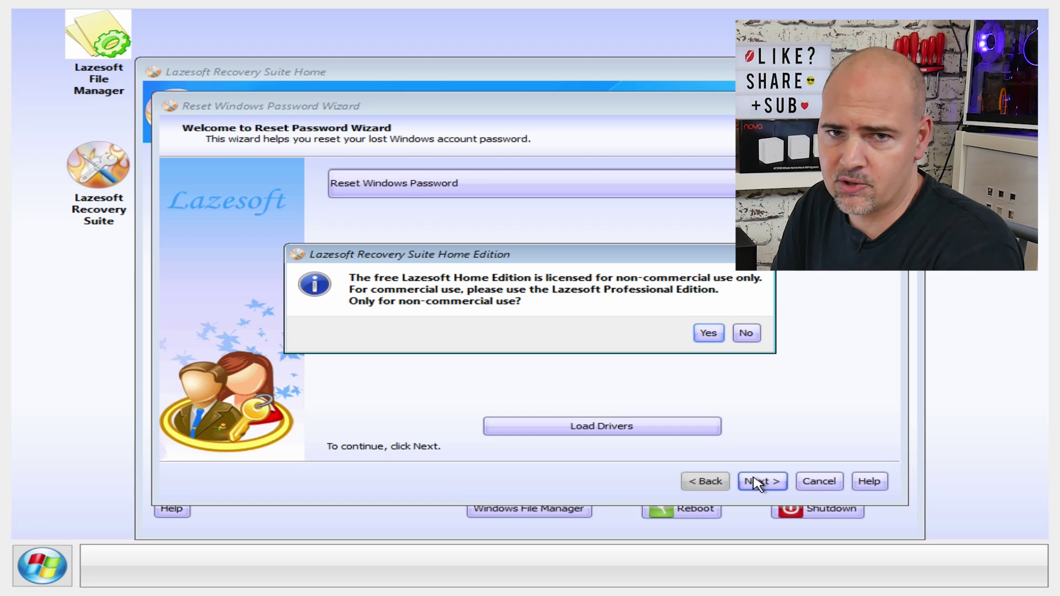
Step: Confirm that the free Lazesoft Home Edition is for non-commercial use only
click(709, 334)
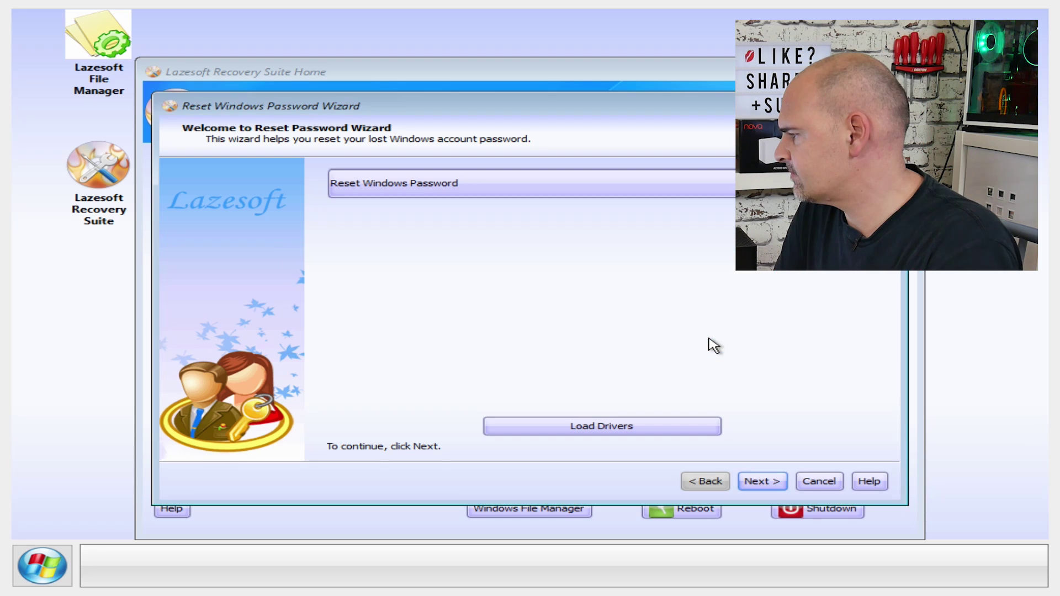
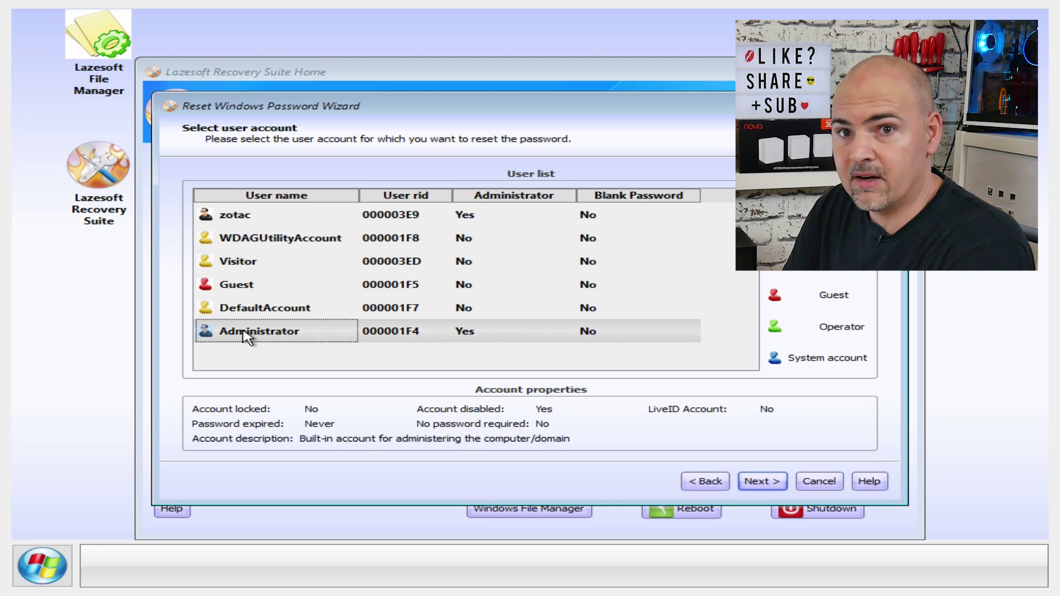
Step: Select the zotac administrator account in the user list as the account whose password is reset
click(239, 218)
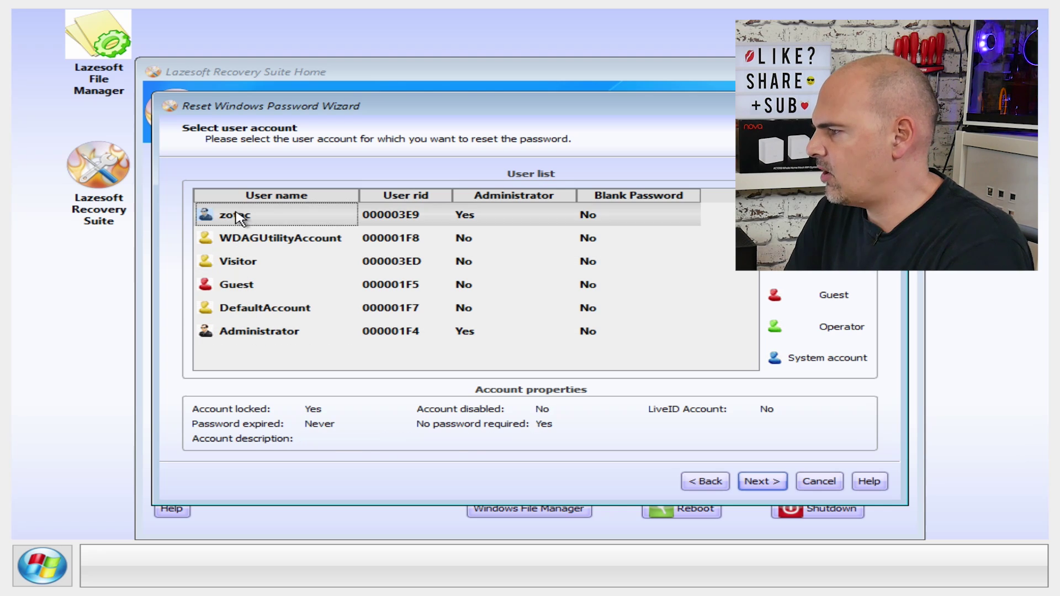
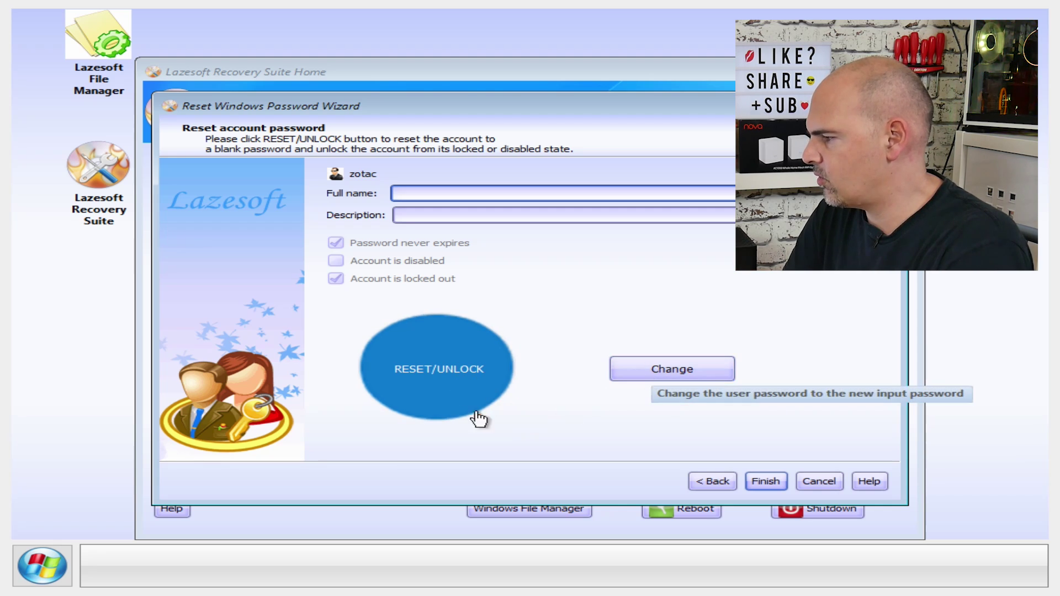
Step: Reset the zotac account to a blank password and unlock it from its locked-out state
click(446, 384)
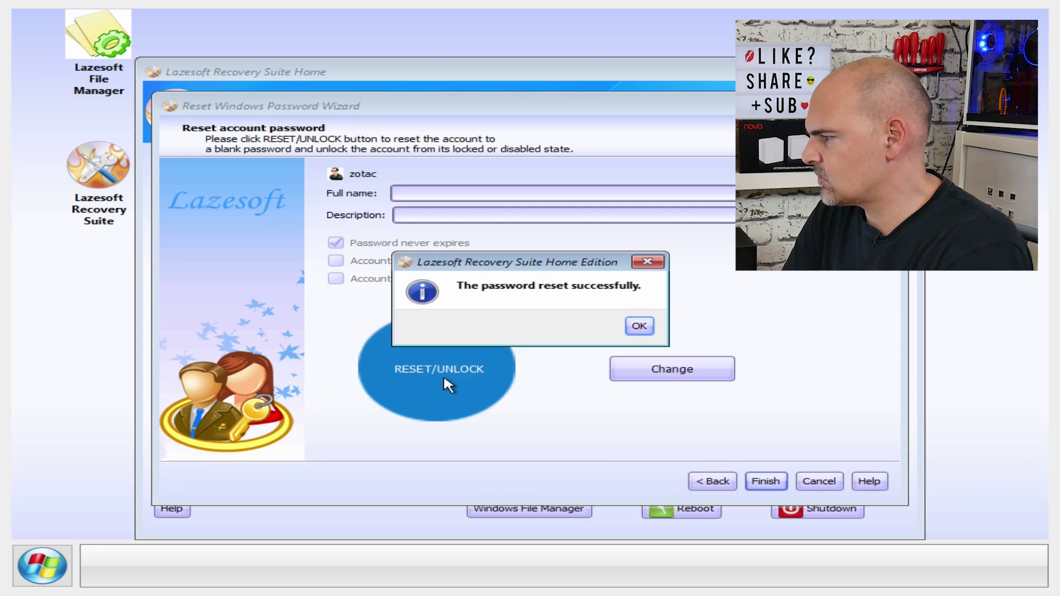
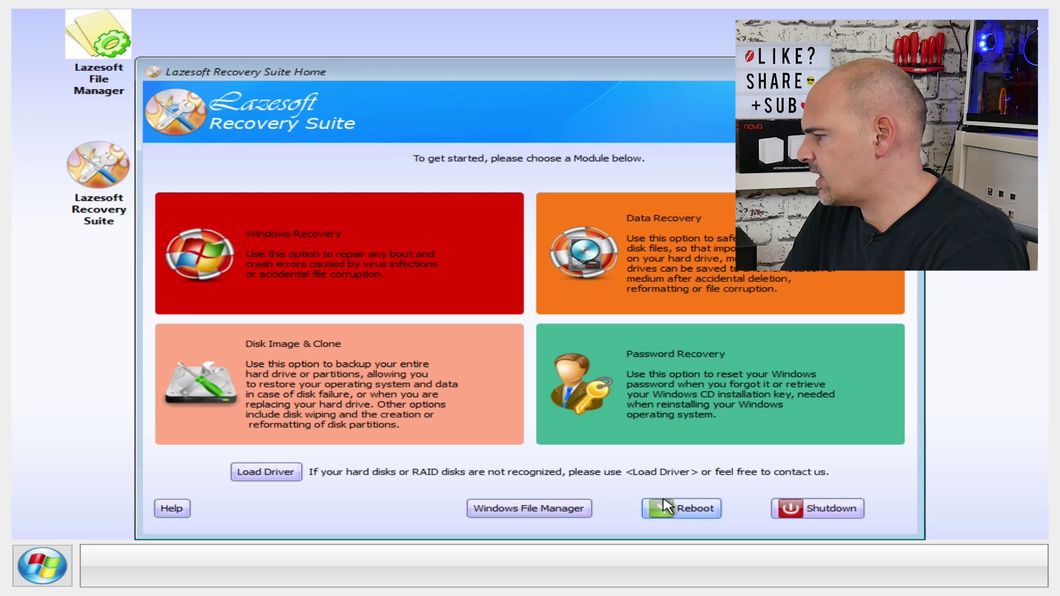
Step: Reboot the computer from the recovery suite's home window
click(681, 509)
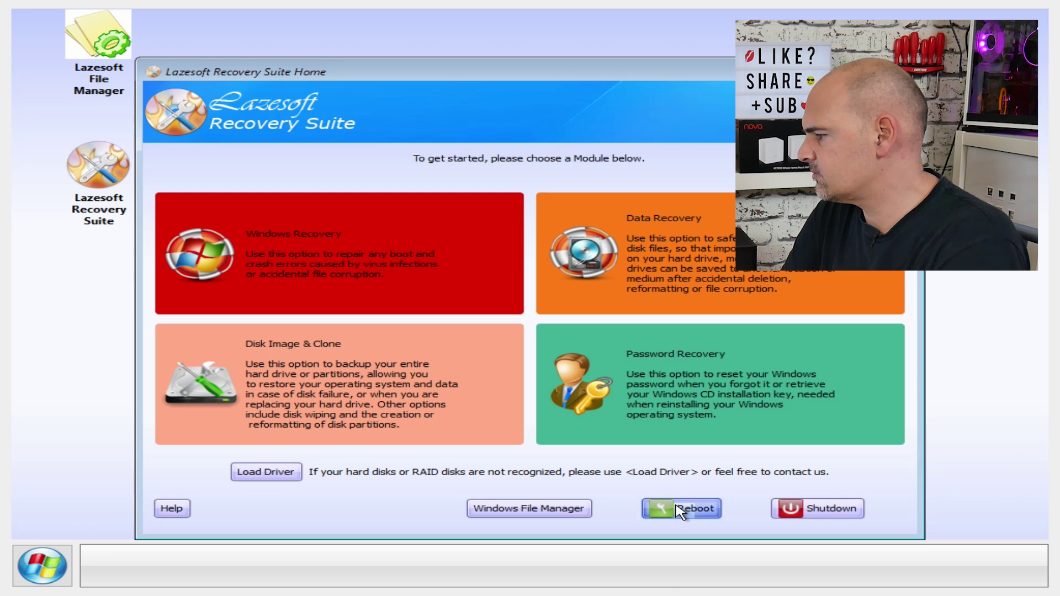